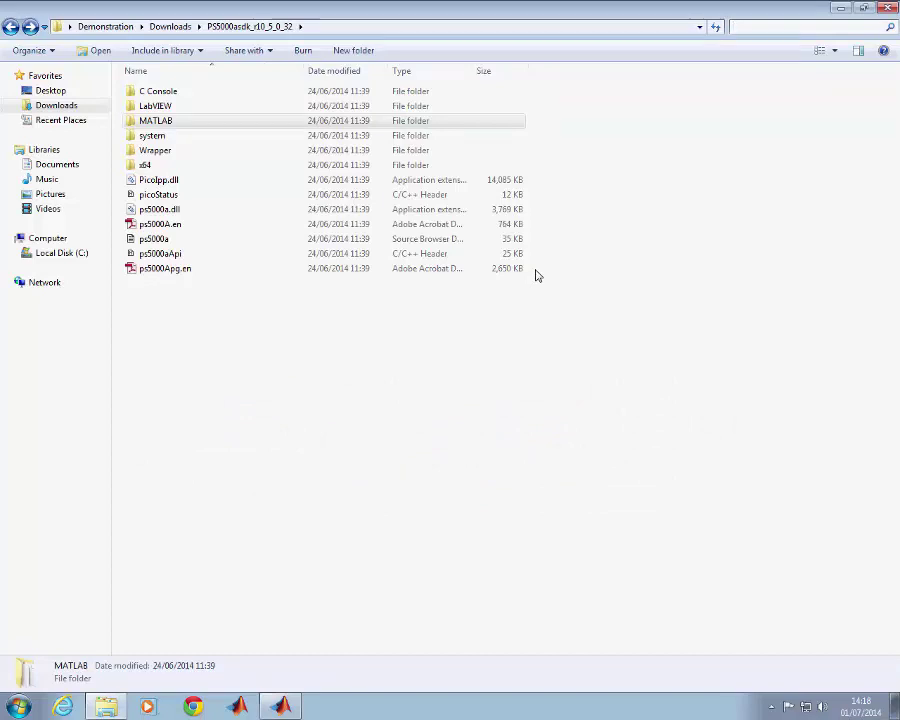
double_click(268, 130)
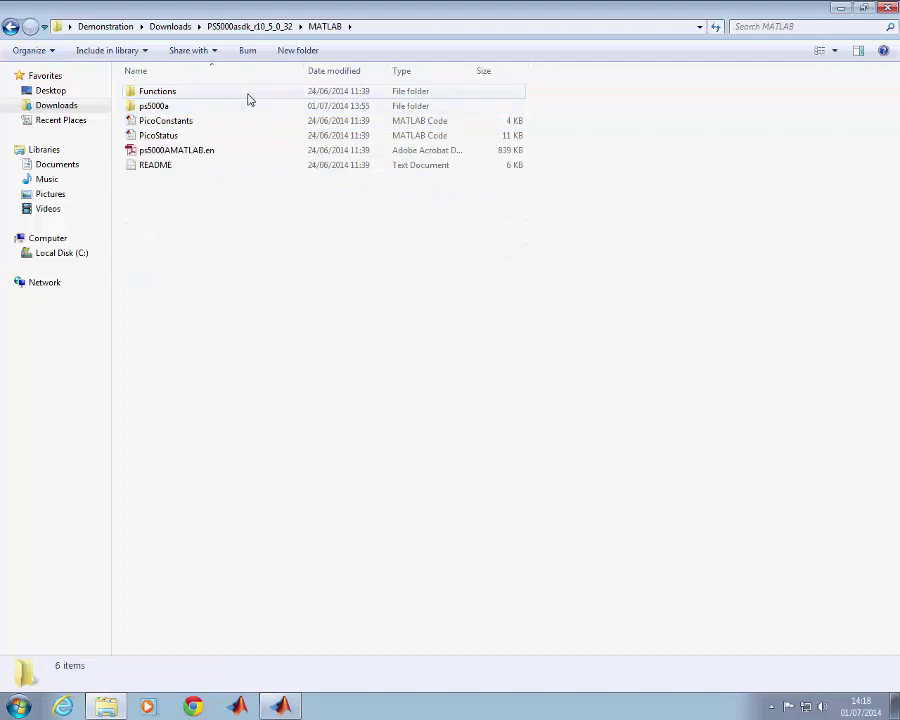
double_click(250, 97)
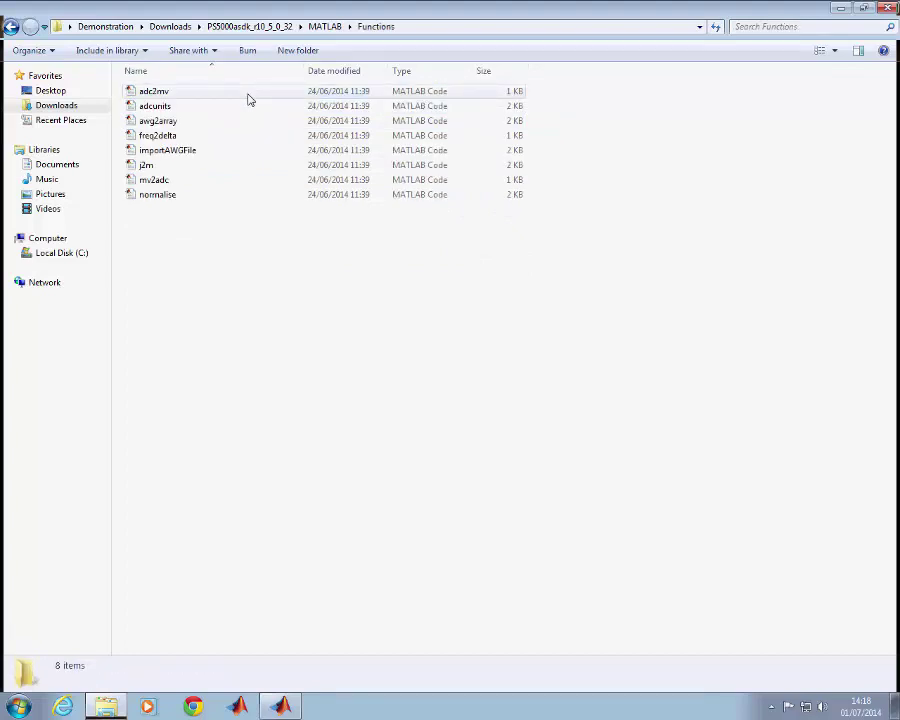
left_click(10, 27)
double_click(172, 107)
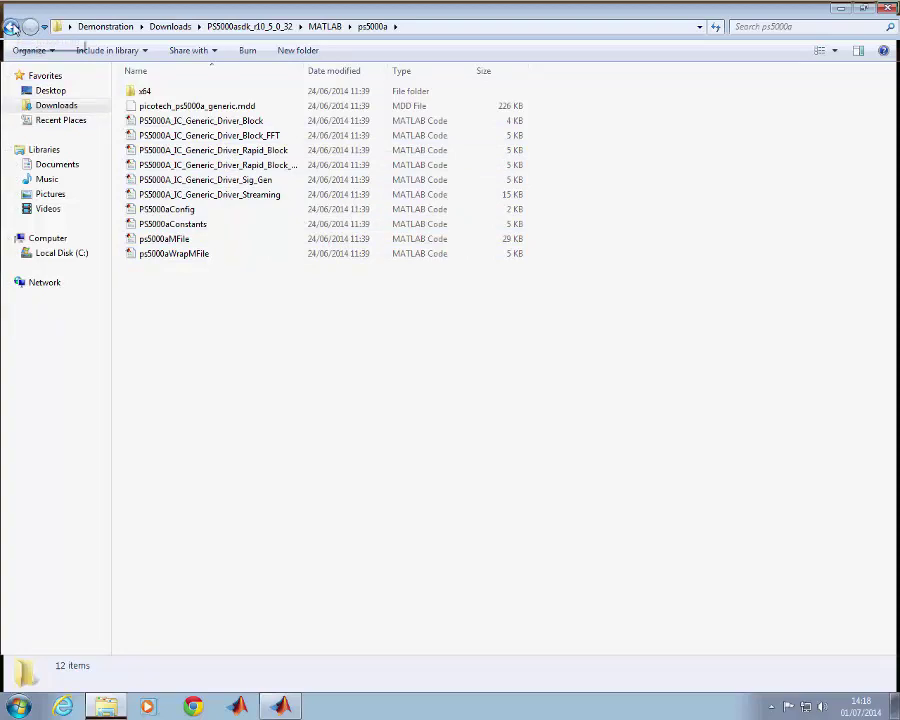
left_click(11, 26)
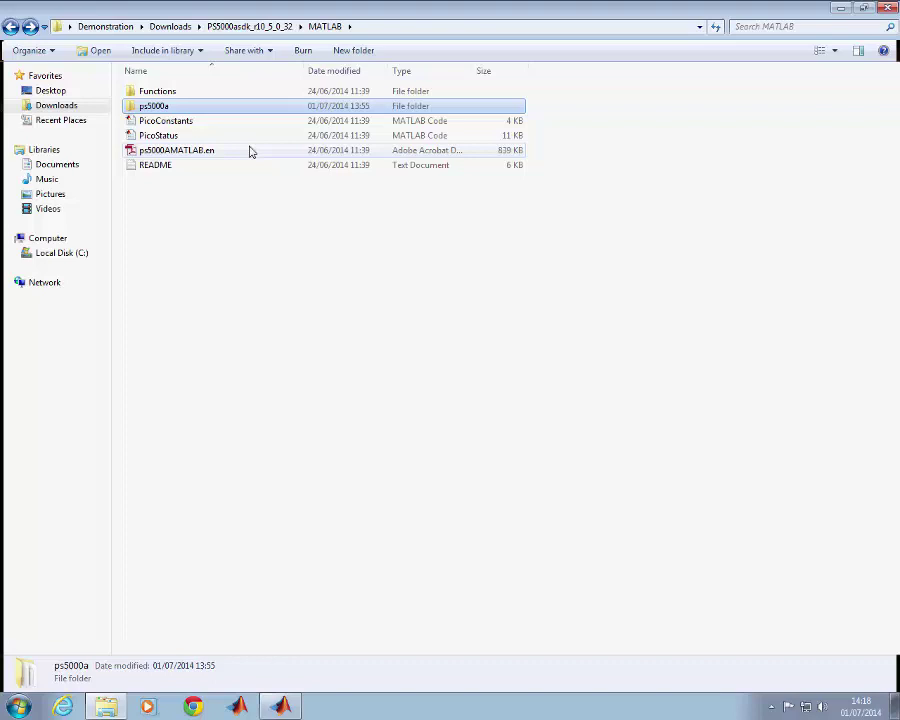
Copy Picolpp.dll and ps5000a.dll from the SDK's top folder.
left_click(13, 28)
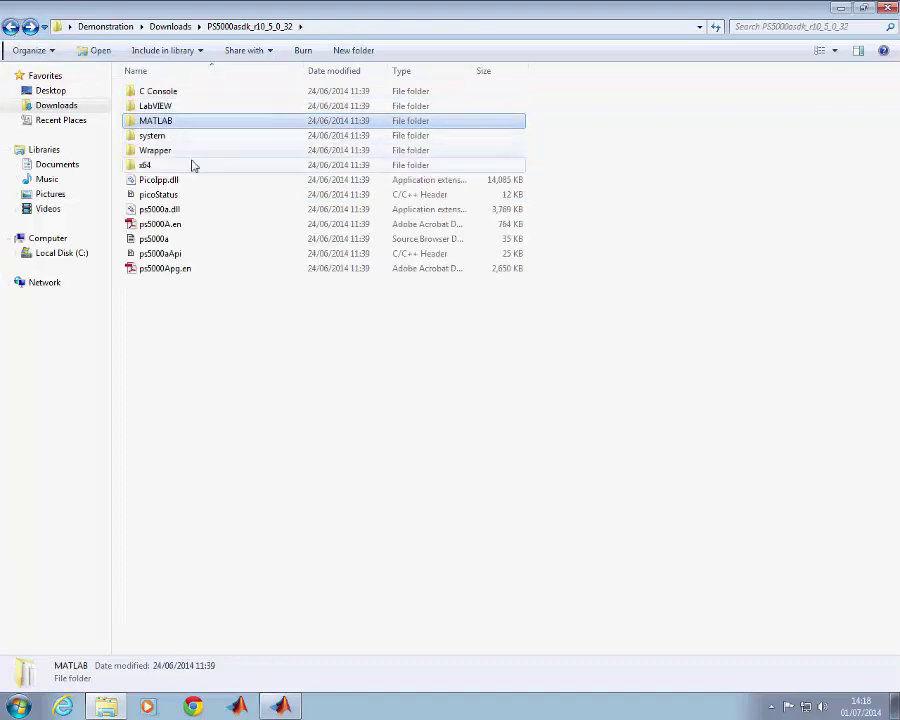
mouse_move(211, 184)
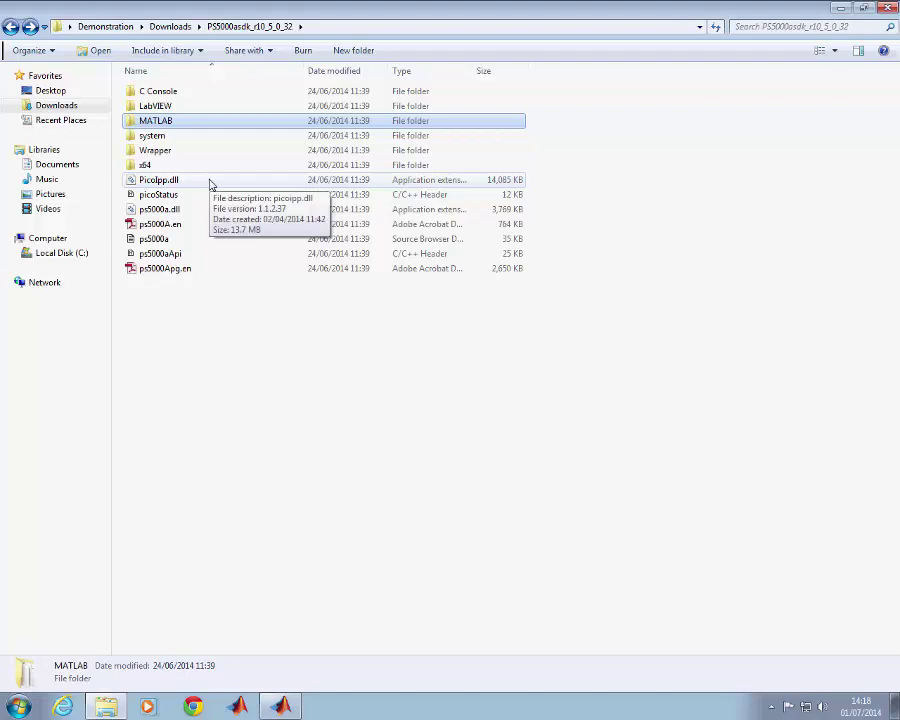
left_click(210, 182)
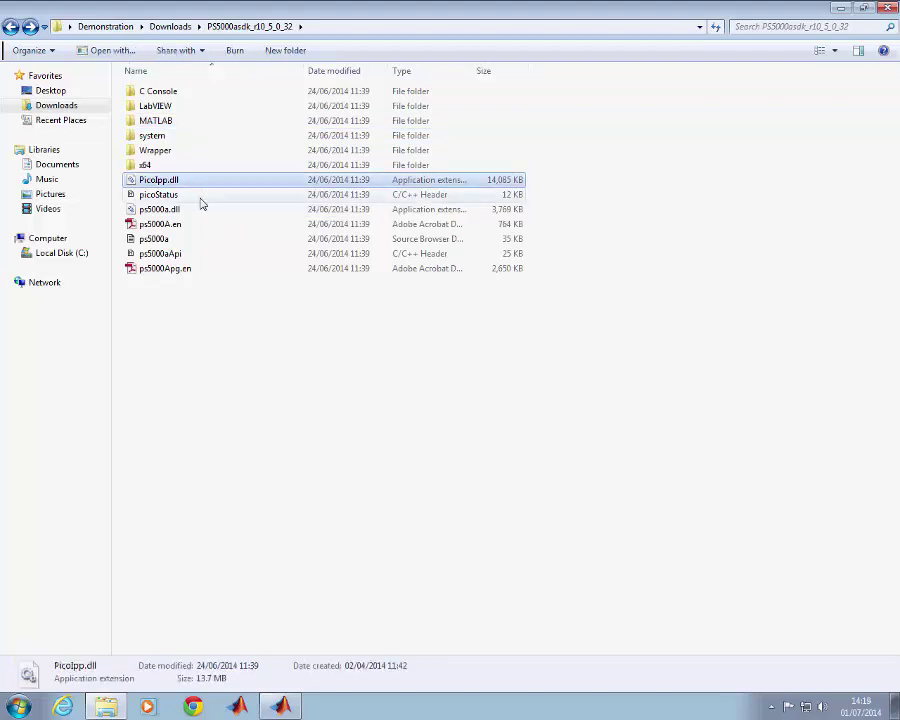
left_click(196, 210, "ctrl")
right_click(197, 211)
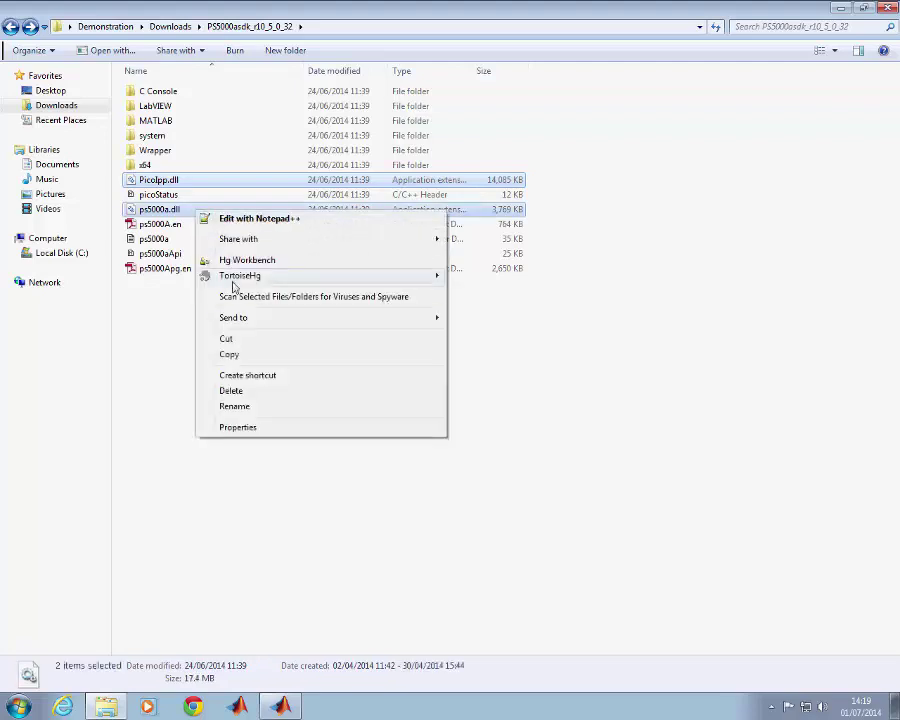
left_click(243, 357)
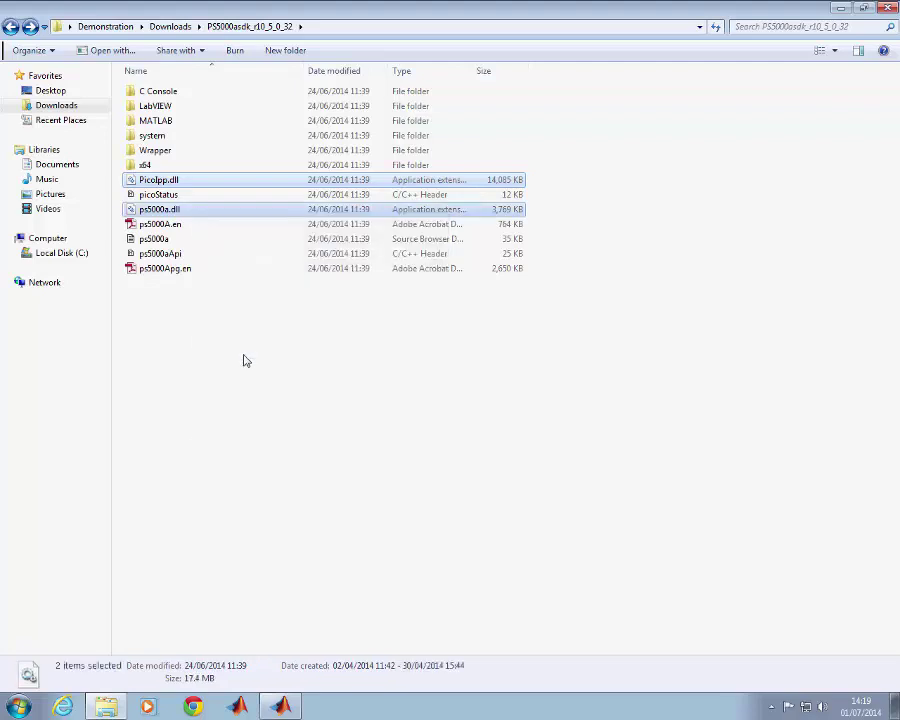
Paste the two DLLs into MATLAB\ps5000a, then go back to the SDK's top folder.
double_click(186, 166)
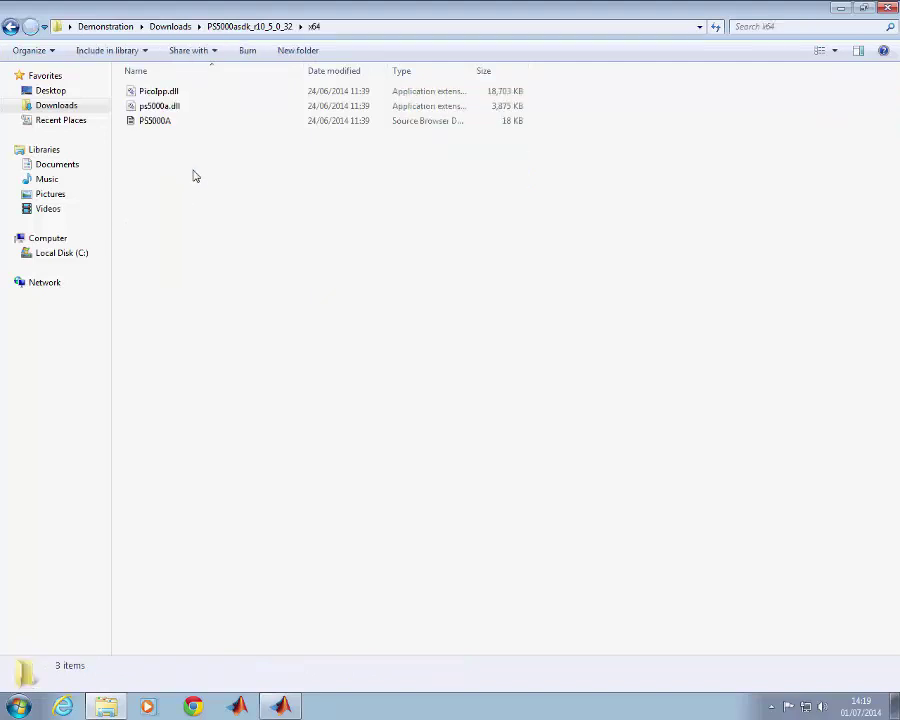
left_click(9, 27)
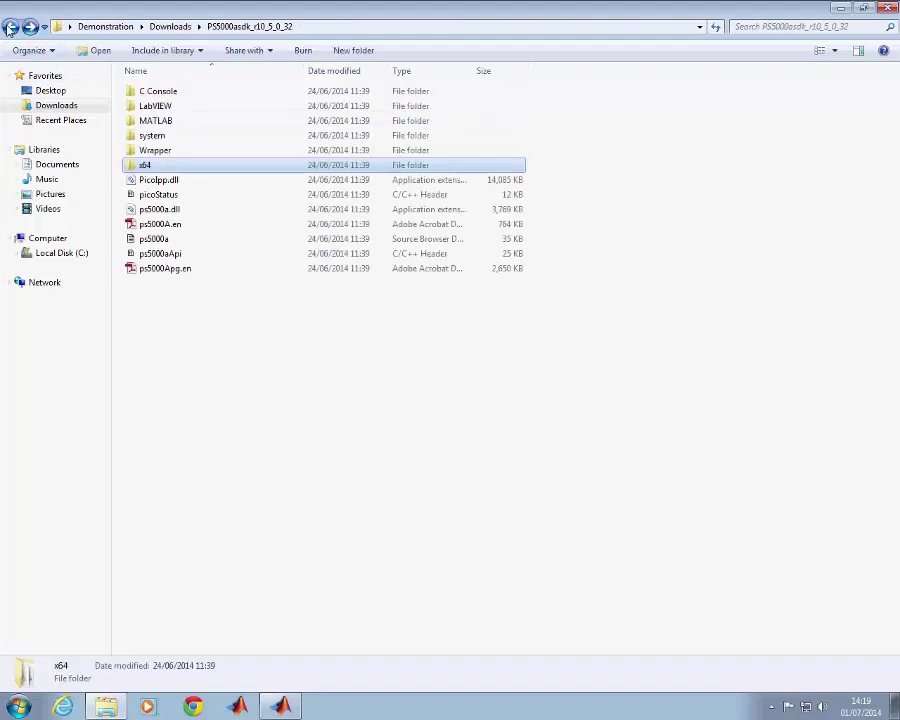
double_click(176, 121)
double_click(176, 107)
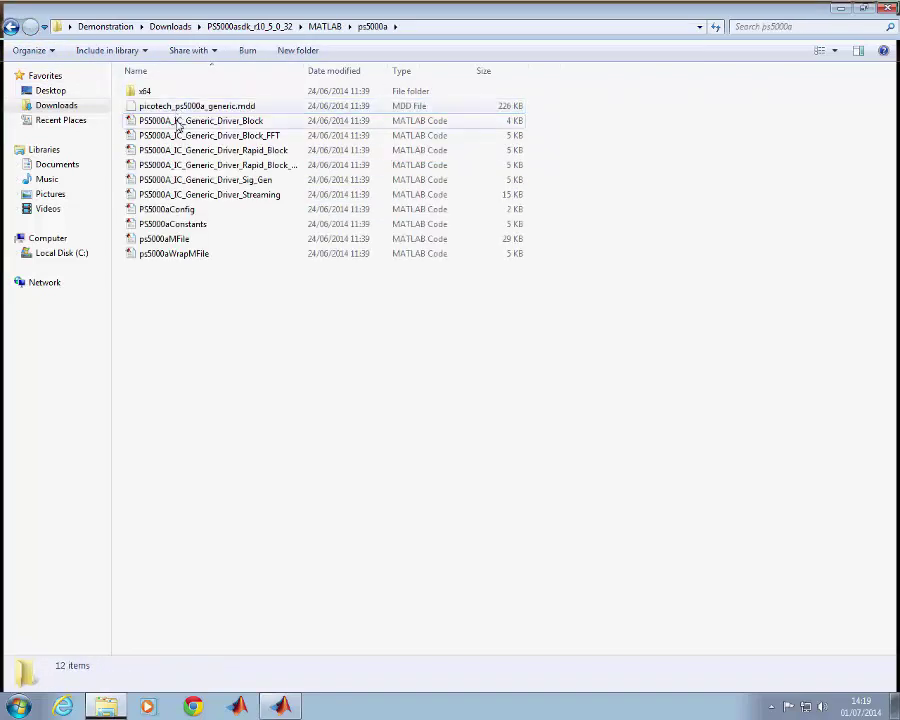
right_click(198, 287)
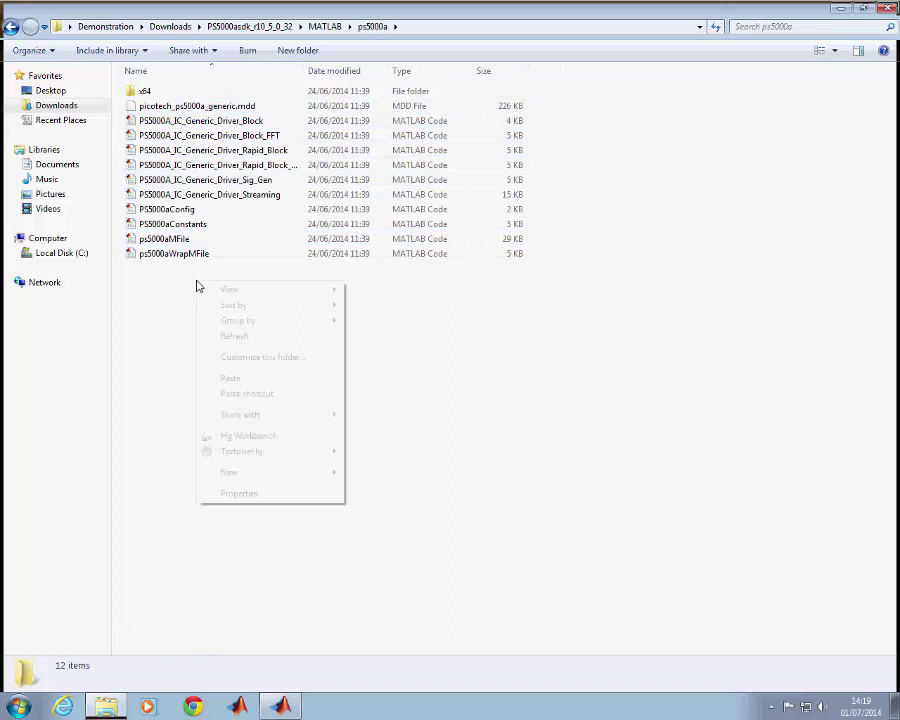
left_click(237, 384)
left_click(236, 381)
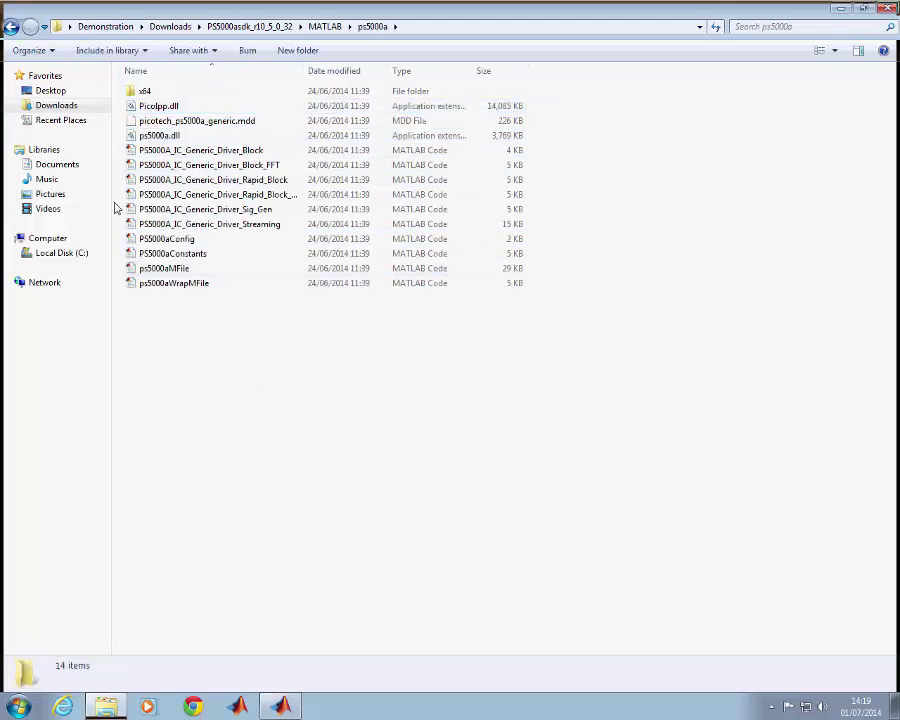
left_click(11, 27)
left_click(11, 27)
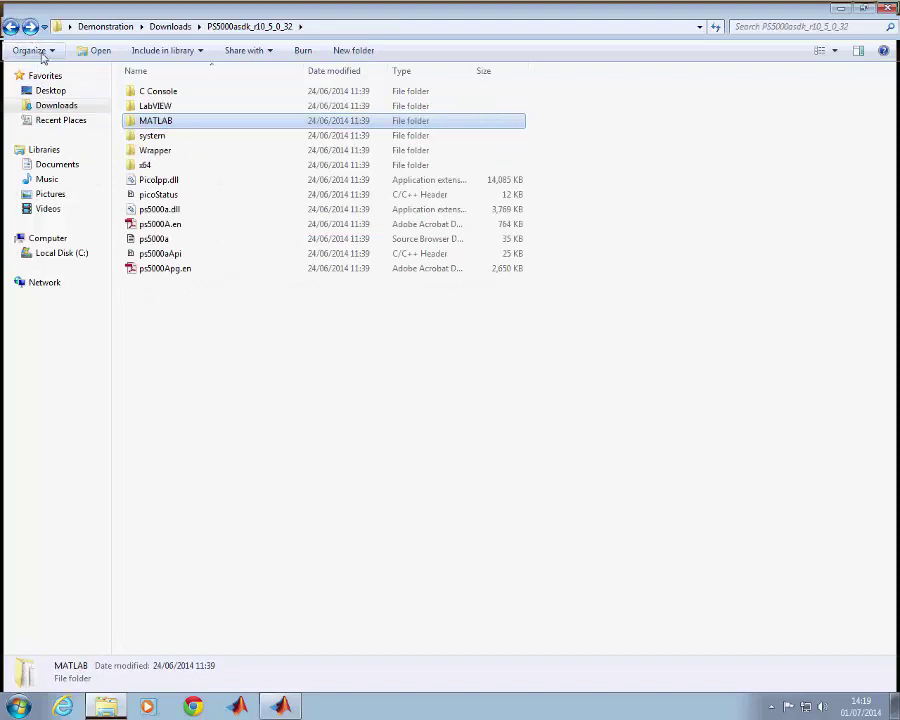
Copy ps5000aWrap.dll from the Wrapper\ps5000aWrap\Release folder.
double_click(155, 150)
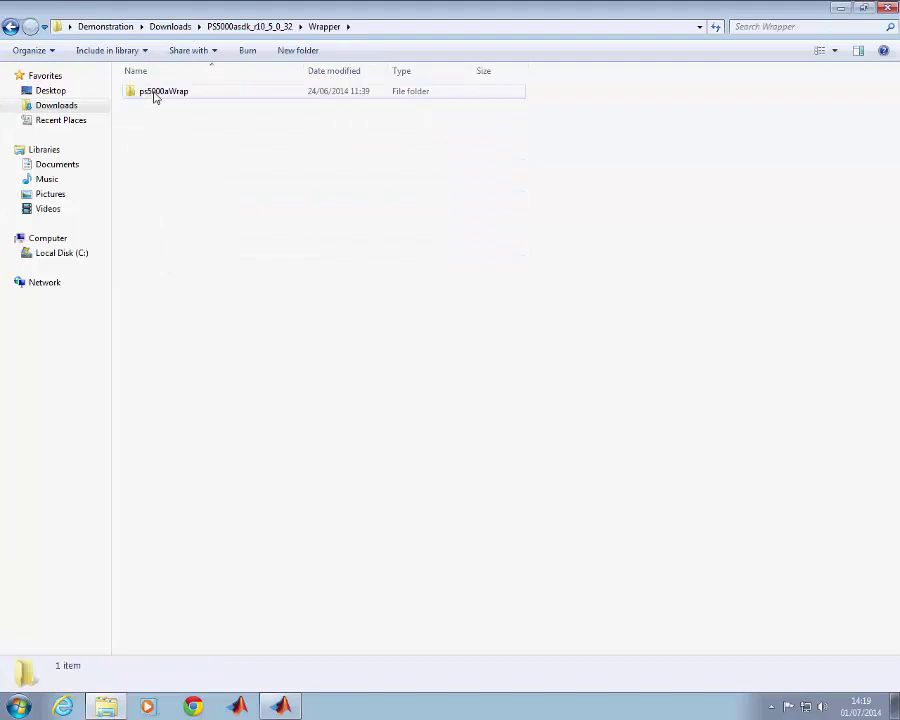
double_click(155, 94)
double_click(161, 93)
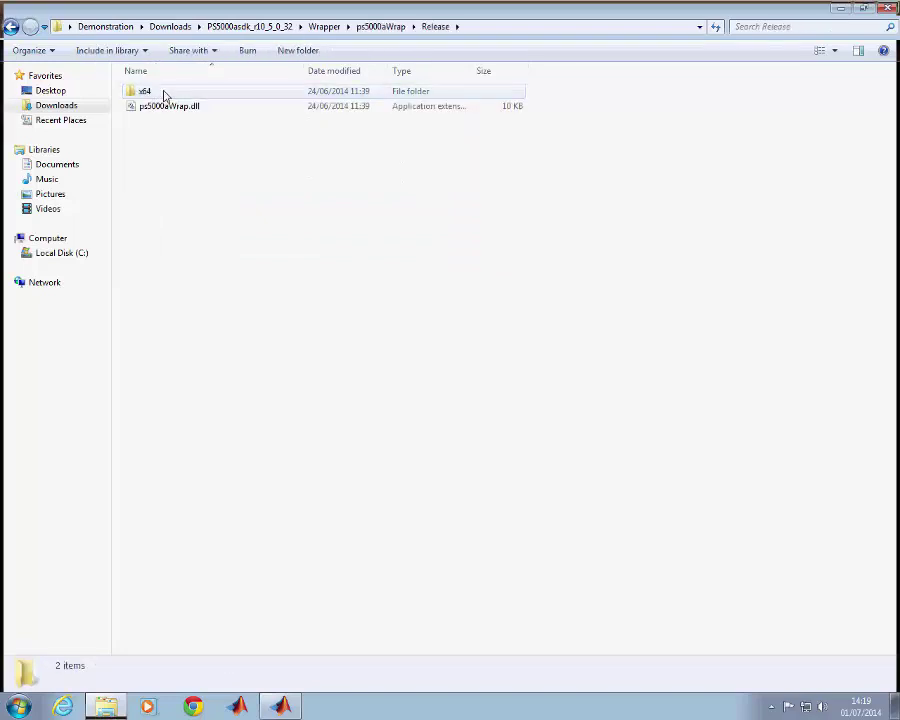
right_click(167, 110)
left_click(210, 280)
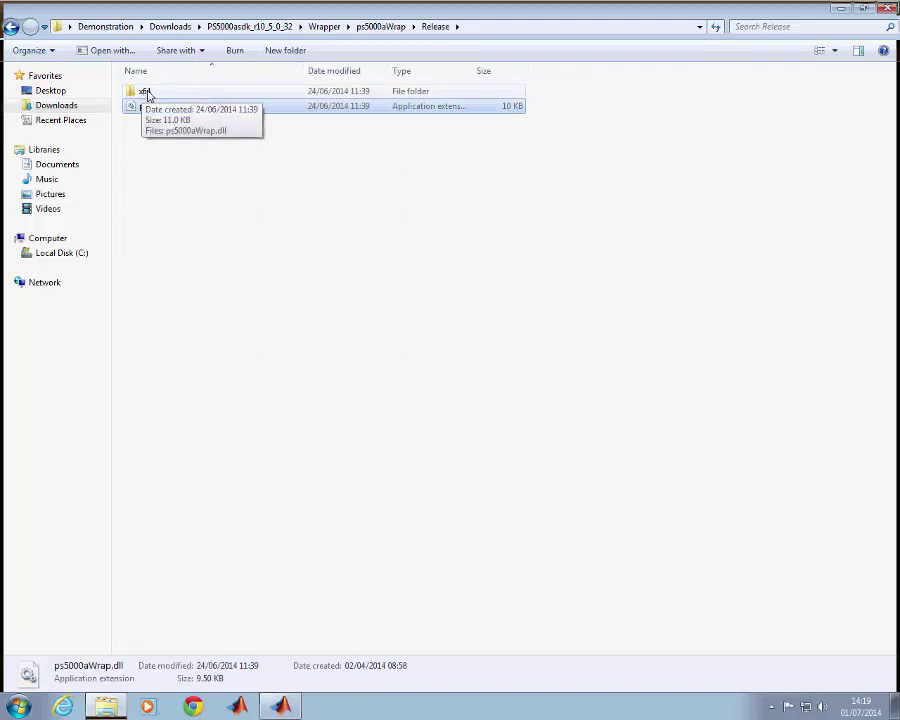
Paste ps5000aWrap.dll into the SDK's MATLAB\ps5000a folder.
left_click(11, 27)
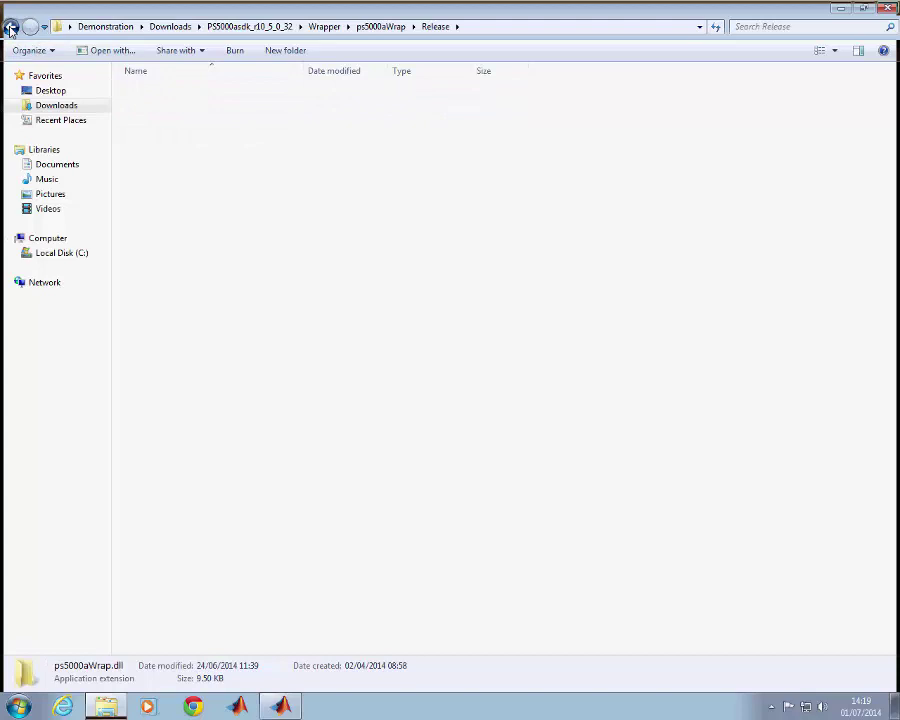
left_click(11, 27)
left_click(11, 27)
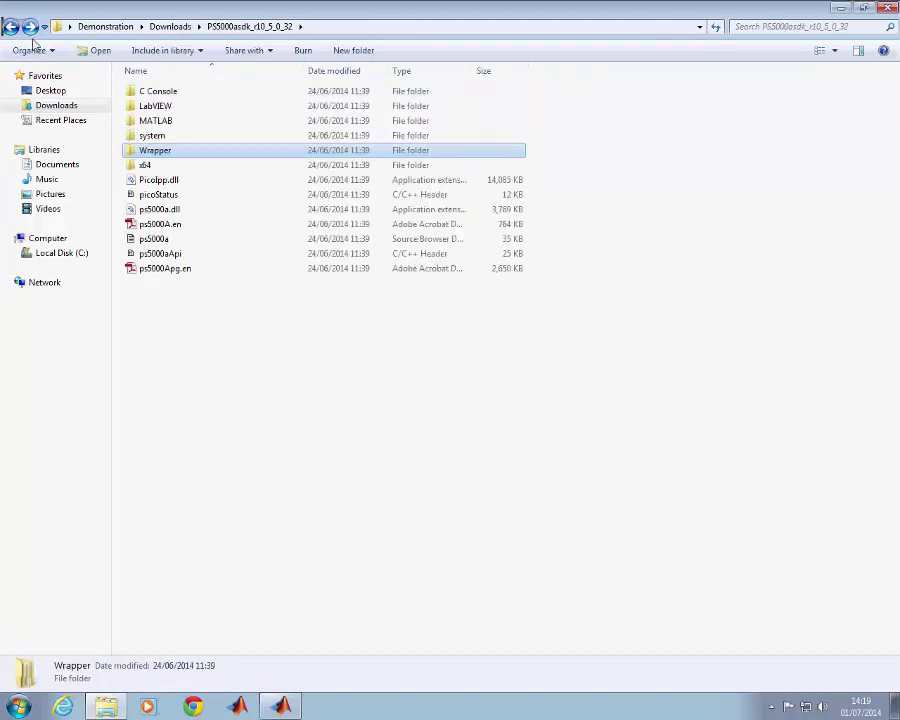
double_click(160, 122)
double_click(156, 107)
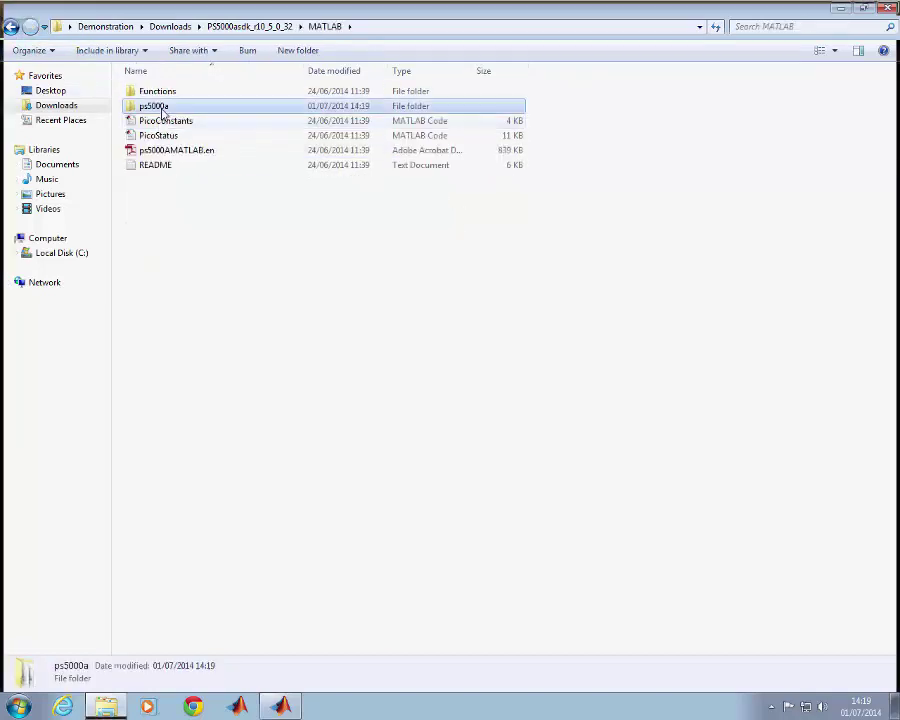
right_click(168, 364)
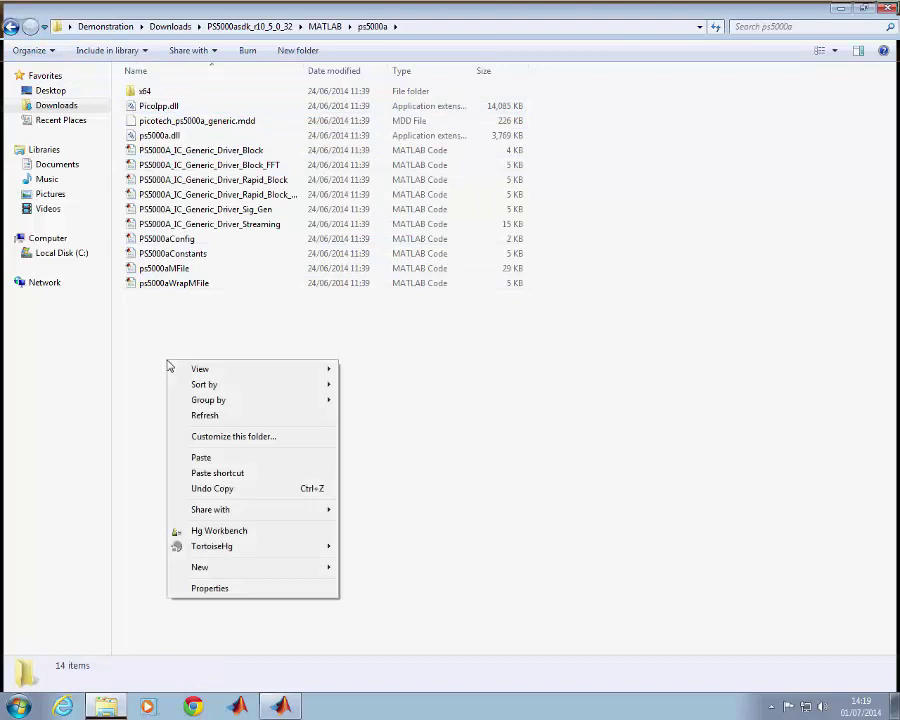
left_click(207, 458)
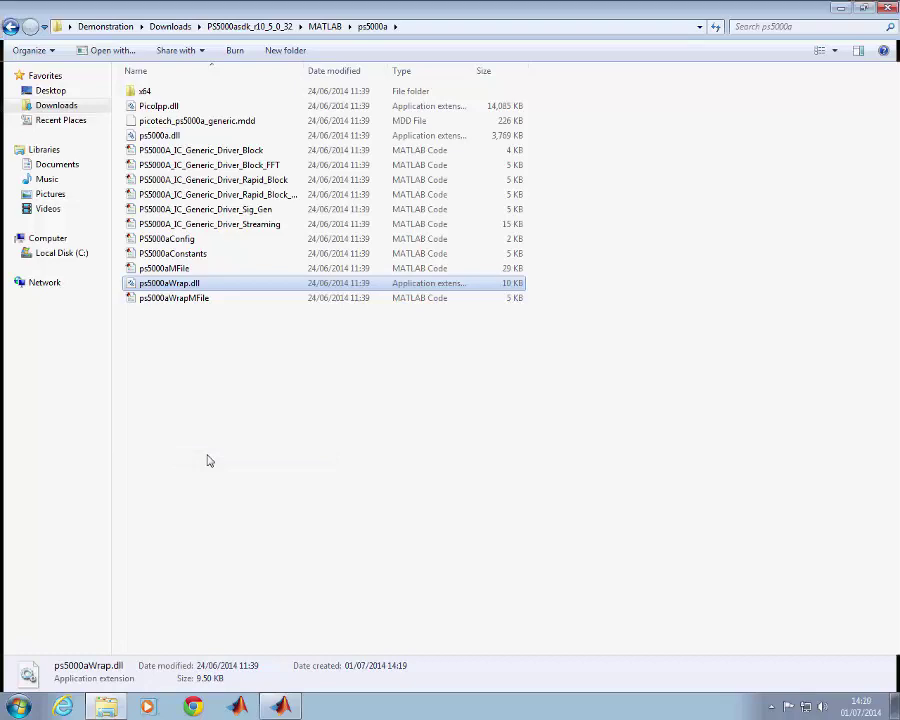
Switch to MATLAB, inspect the ps5000a folder's x64 subfolder, and return to ps5000a.
left_click(279, 706)
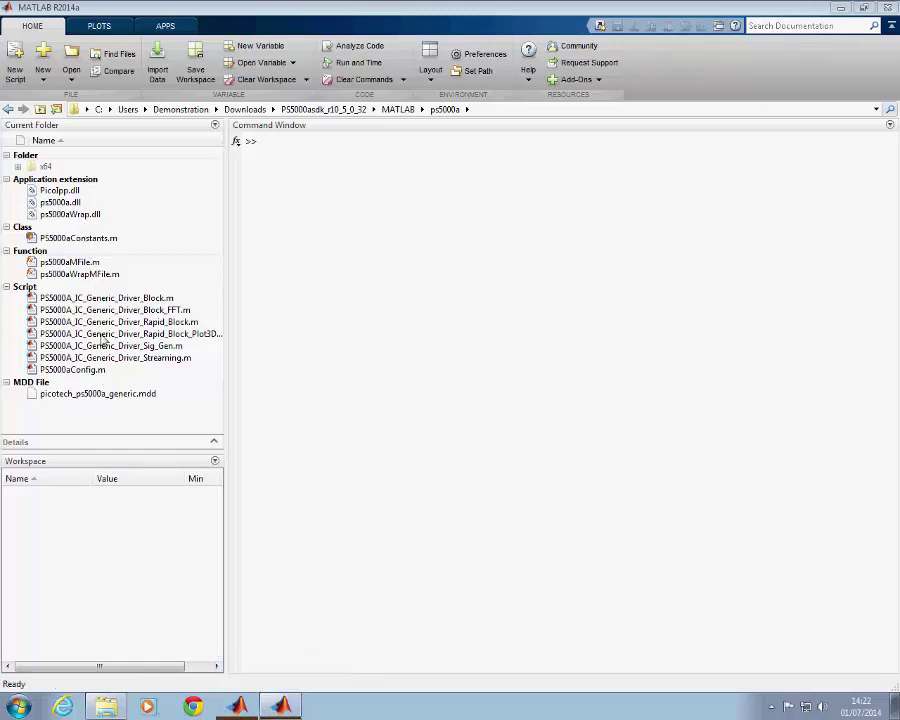
double_click(45, 166)
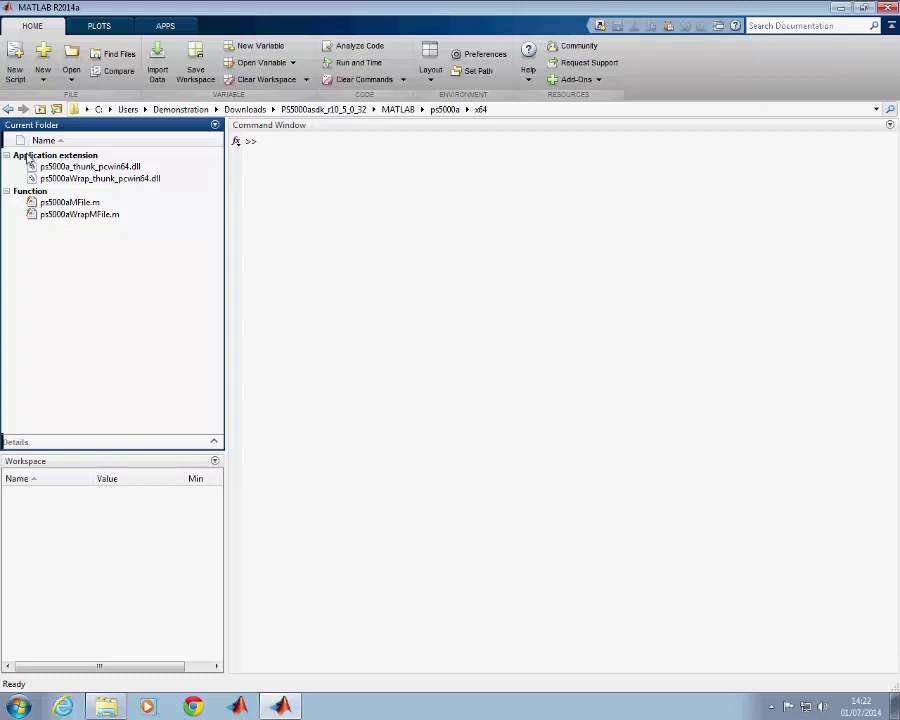
left_click(7, 110)
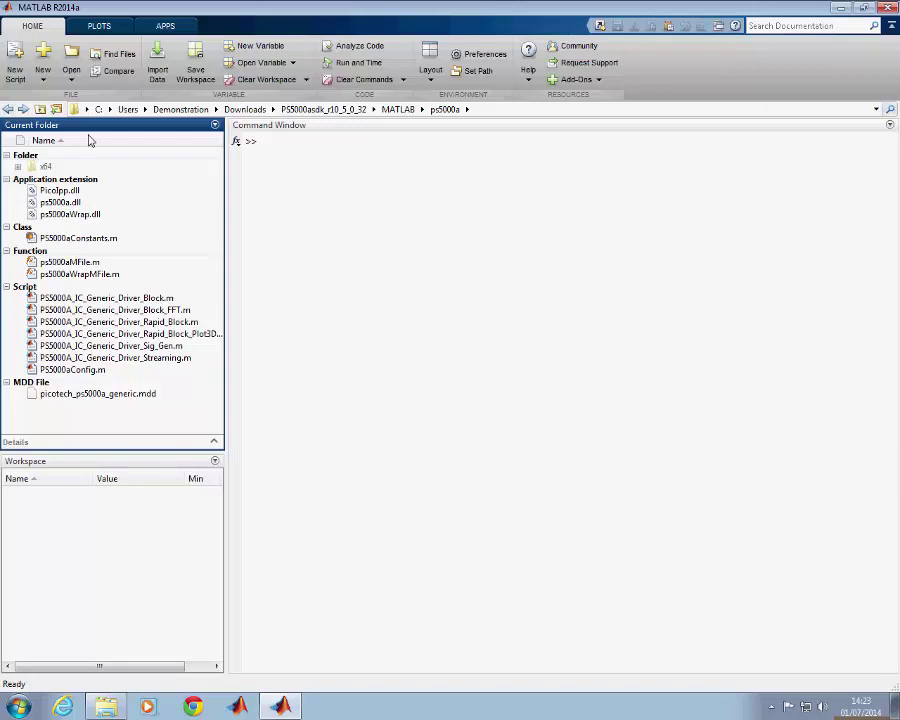
Run mex -setup and select lcc-win32 as the MEX C compiler.
left_click(303, 193)
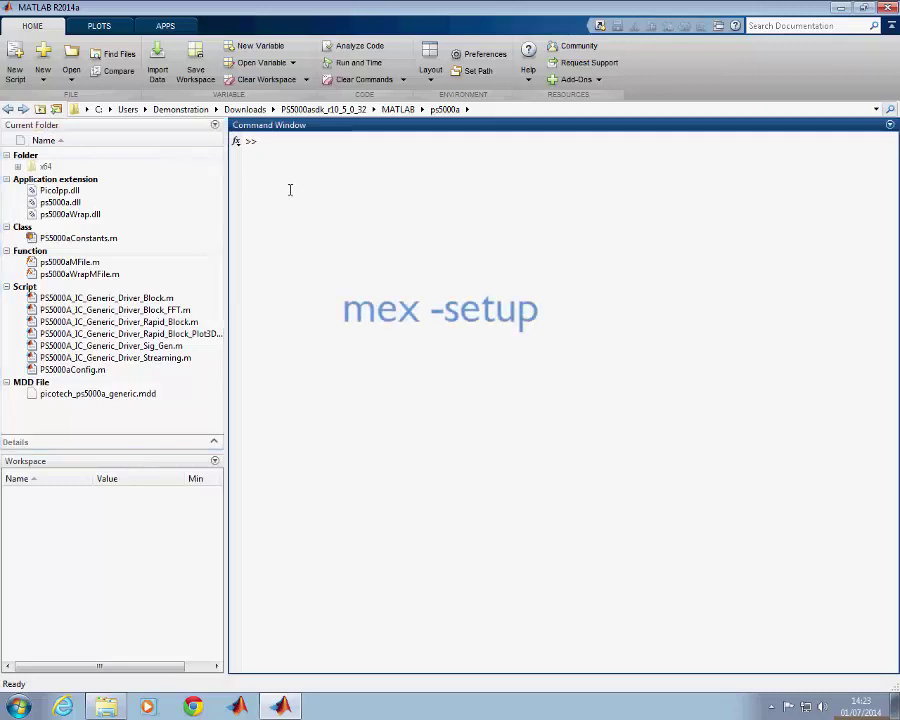
type("mex -")
type("setup")
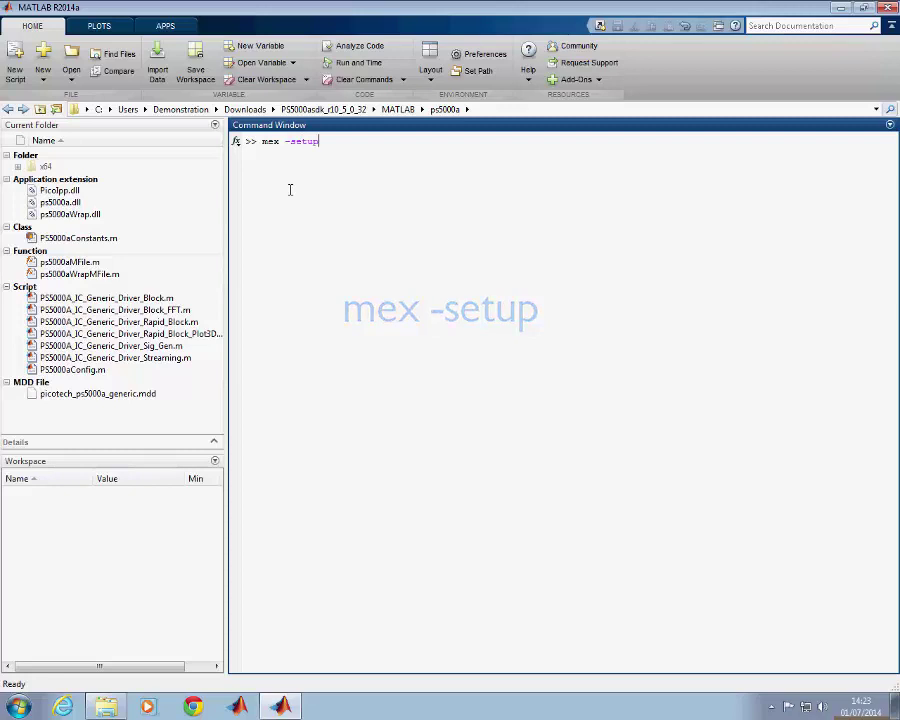
key("Return")
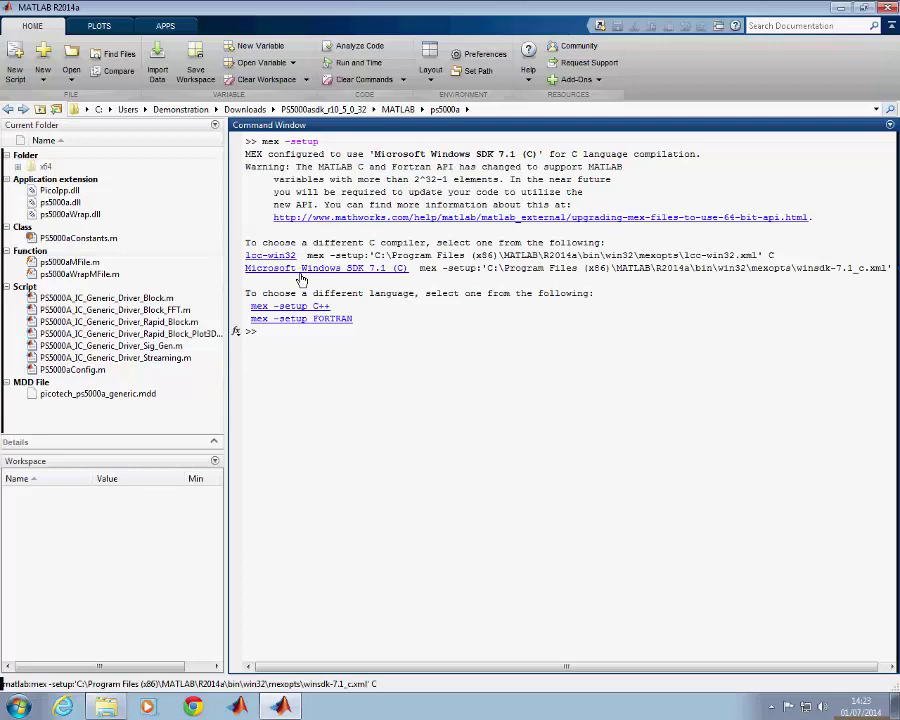
left_click(288, 257)
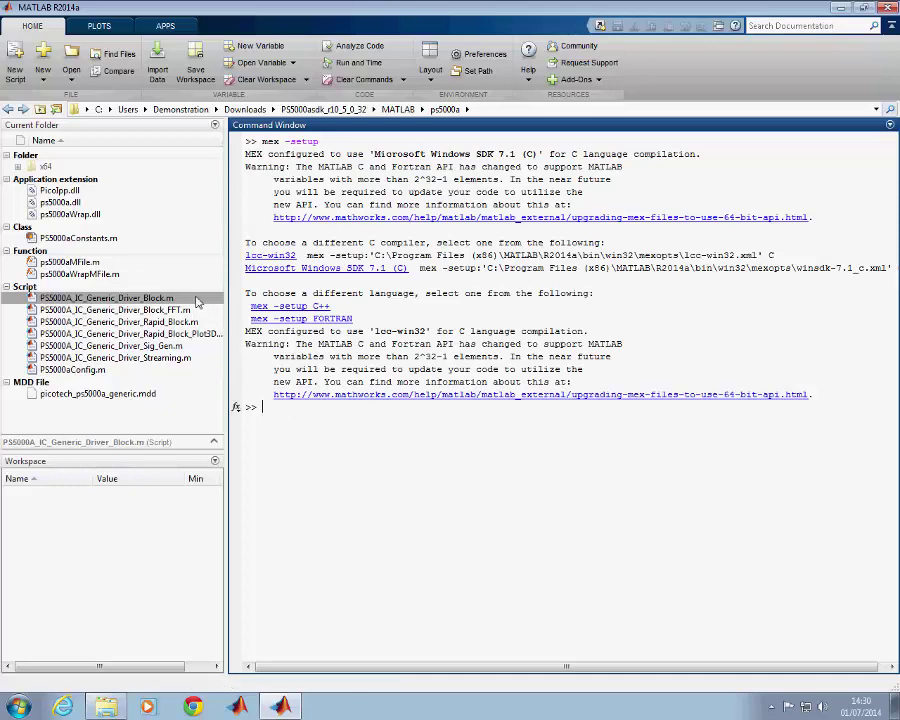
Open PS5000A_IC_Generic_Driver_Block.m and scroll through its code down to the plotting section.
double_click(197, 302)
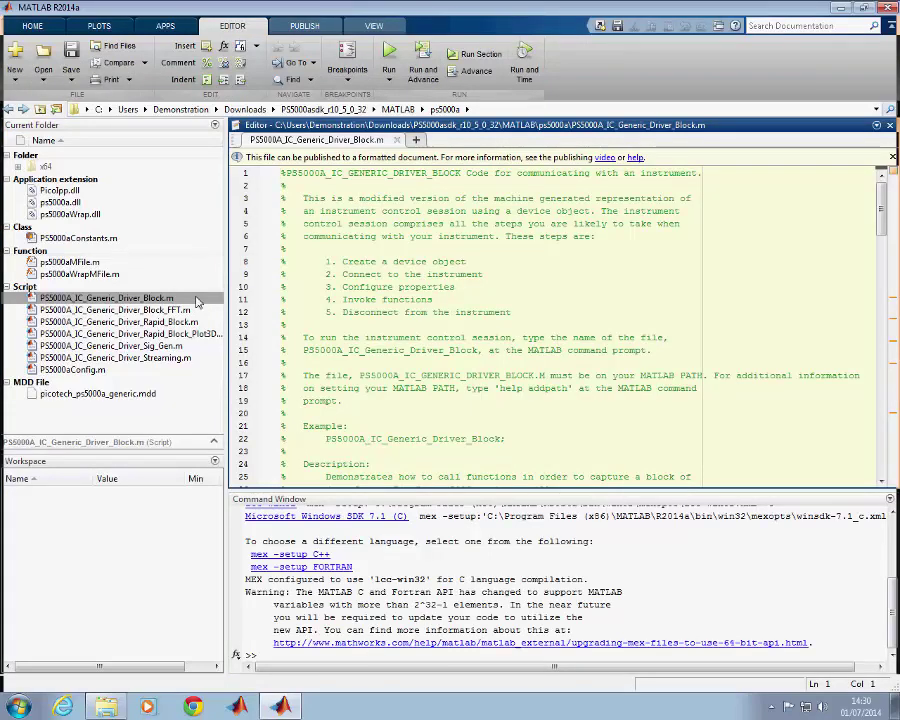
left_click(366, 298)
scroll(400, 300, "down", 7)
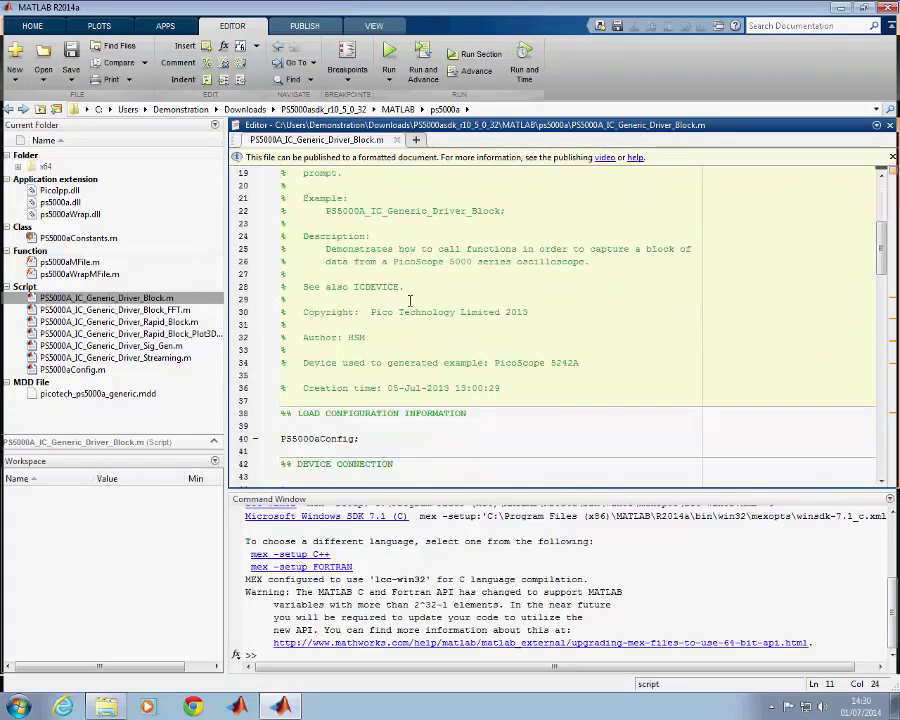
scroll(409, 300, "down", 1)
scroll(409, 300, "down", 5)
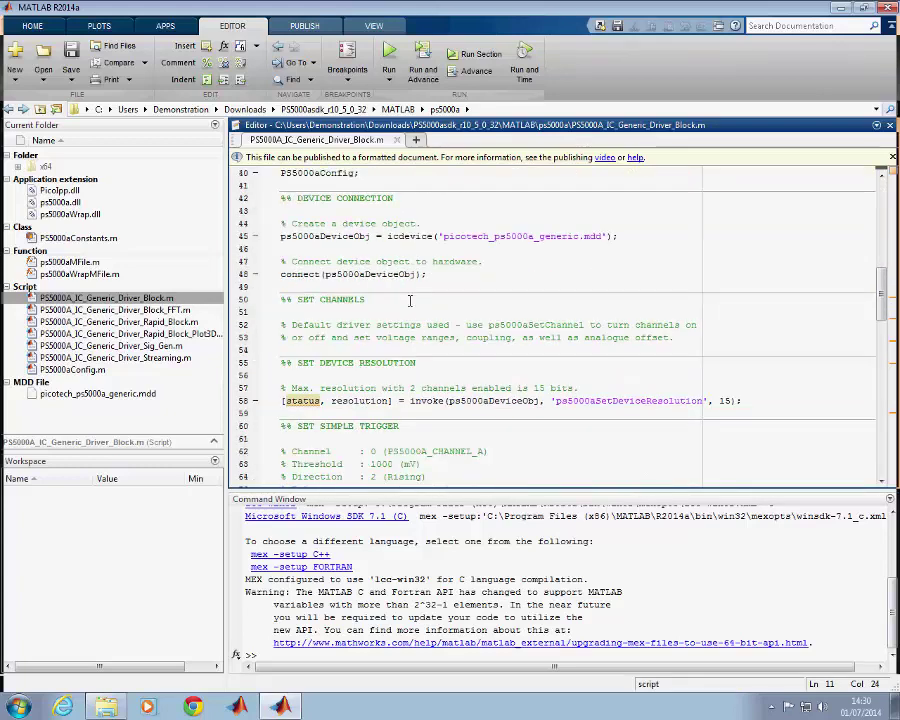
scroll(409, 300, "down", 5)
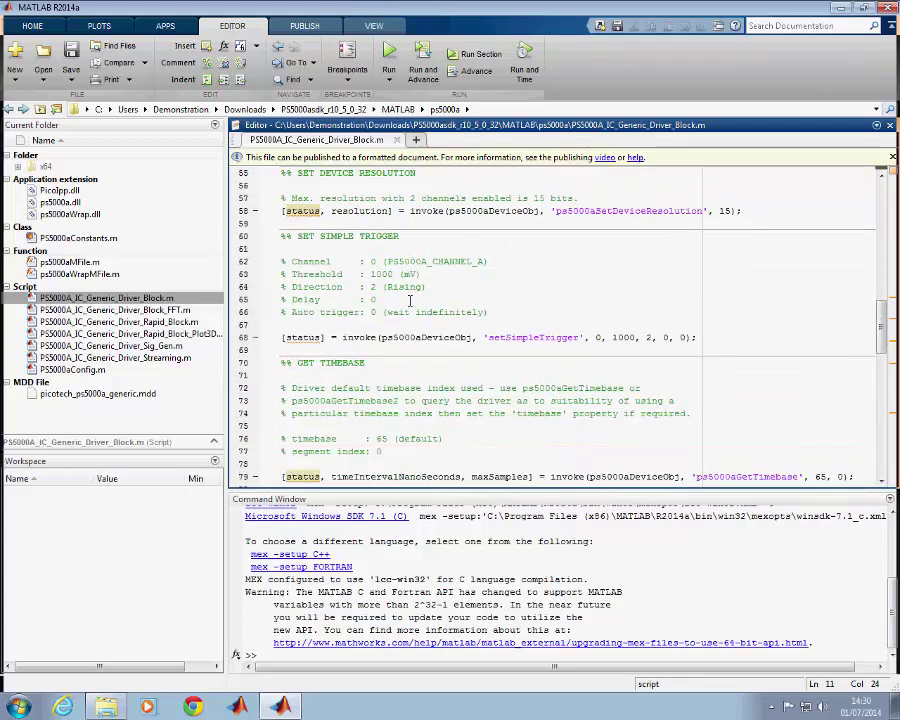
scroll(409, 300, "down", 2)
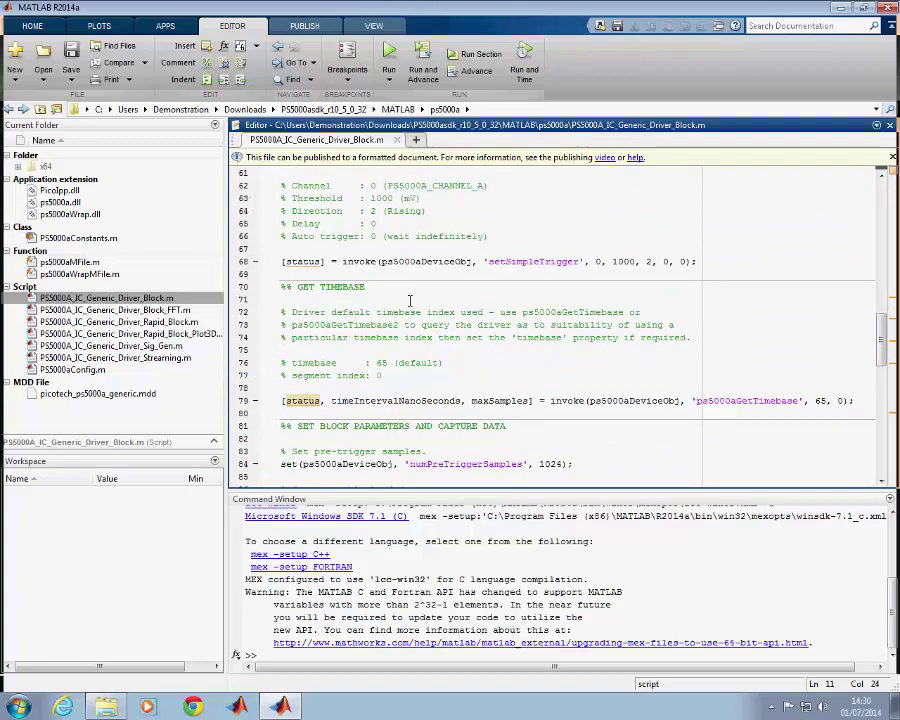
scroll(409, 300, "down", 8)
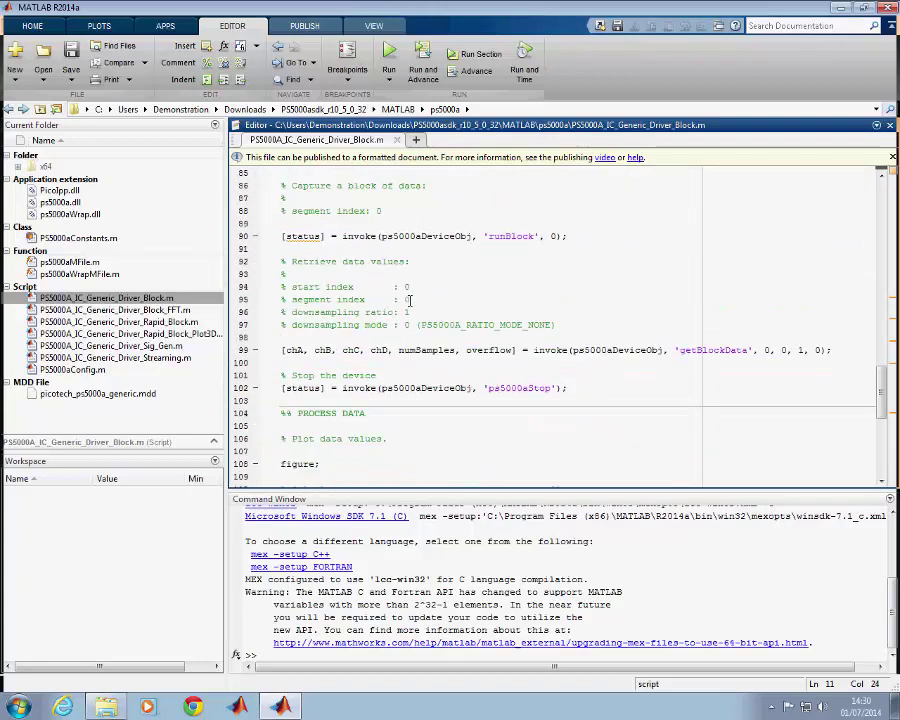
scroll(409, 300, "down", 7)
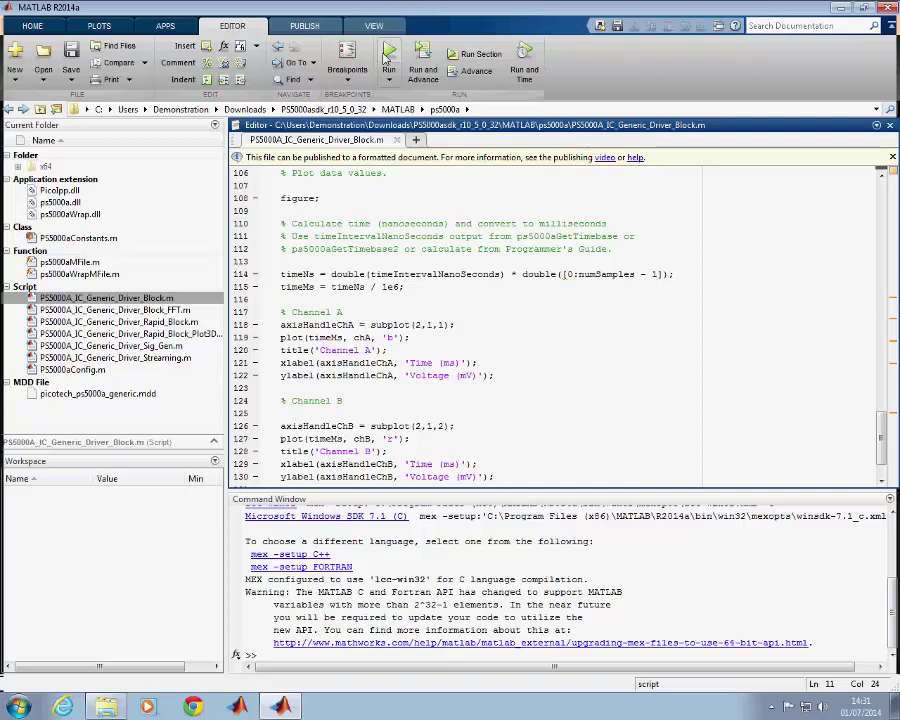
Run the PS5000A_IC_Generic_Driver_Block script from the Editor.
left_click(388, 56)
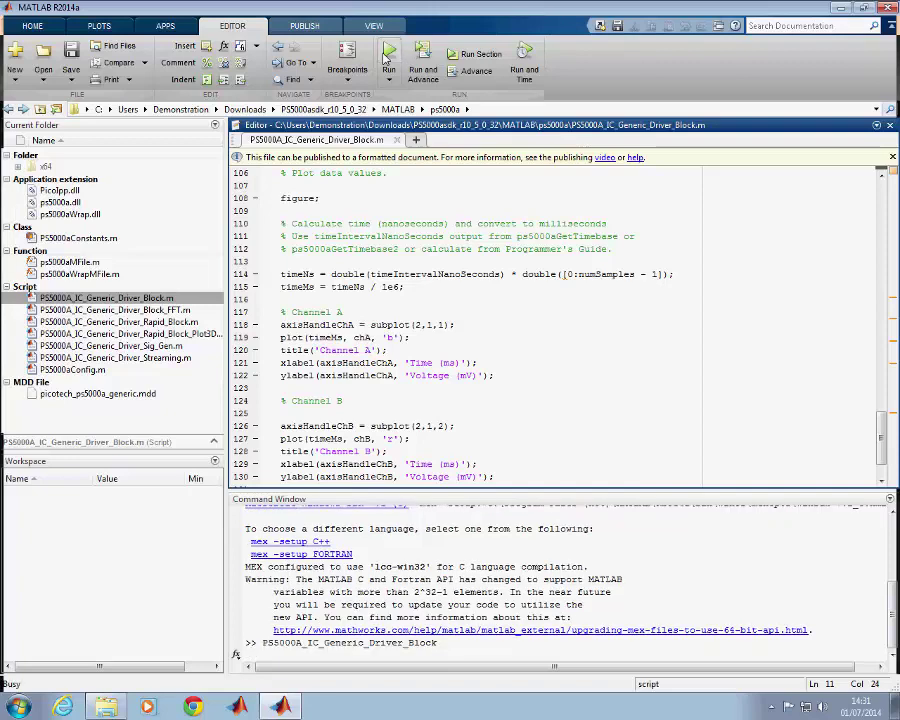